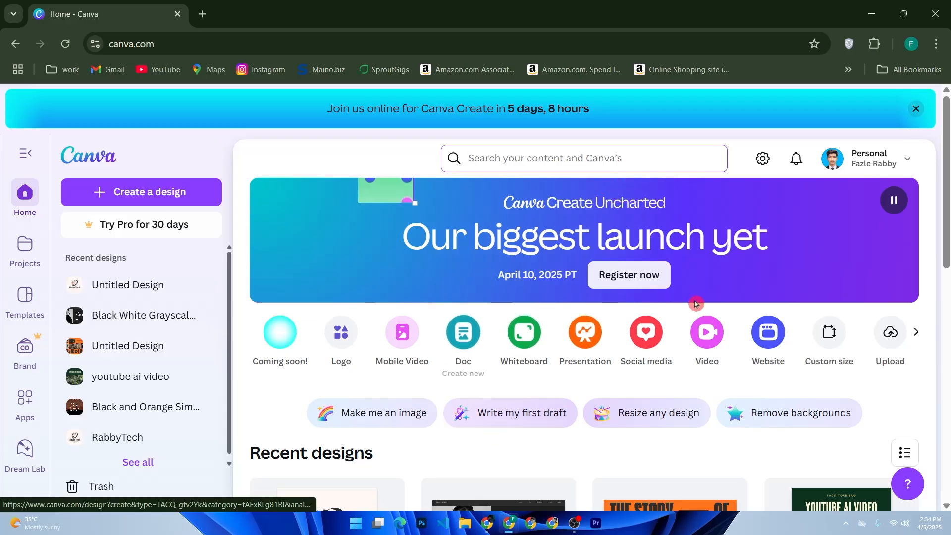
# - Look over the Canva home page and focus the 'Search your content and Canva's' box
pyautogui.click(218, 40)
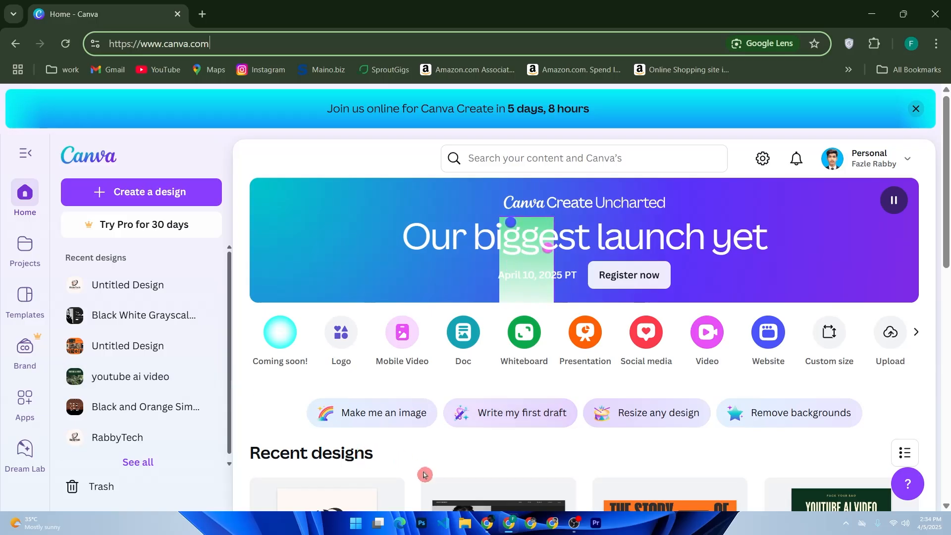
pyautogui.scroll(-2, 413, 466)
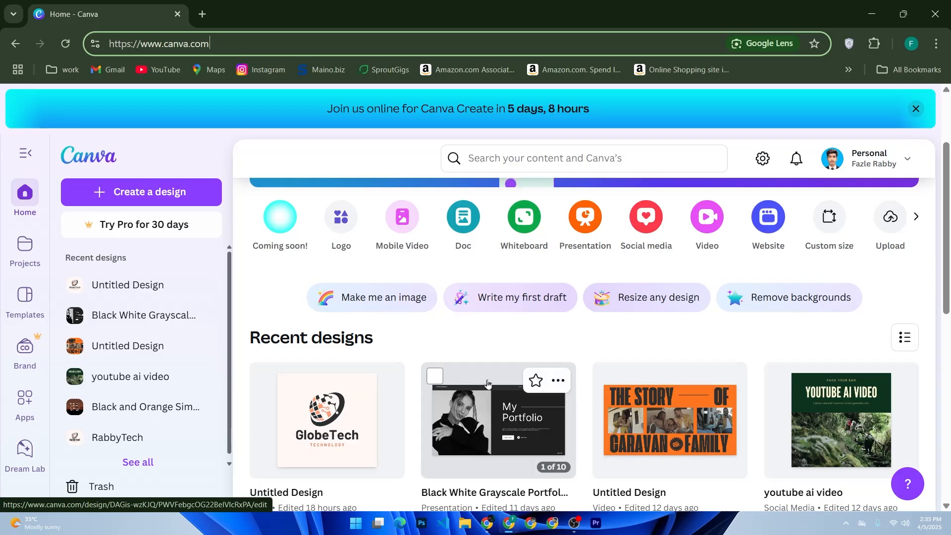
pyautogui.scroll(3, 520, 327)
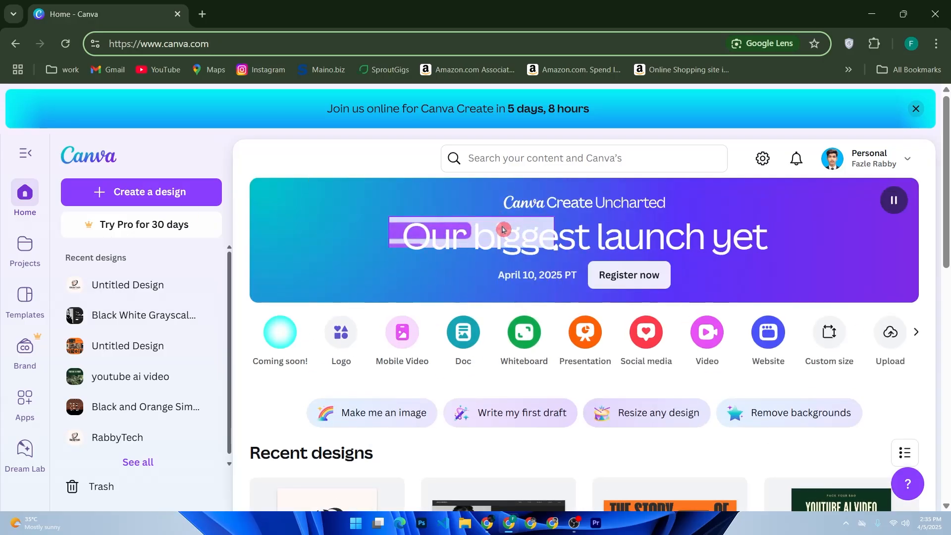
pyautogui.click(474, 158)
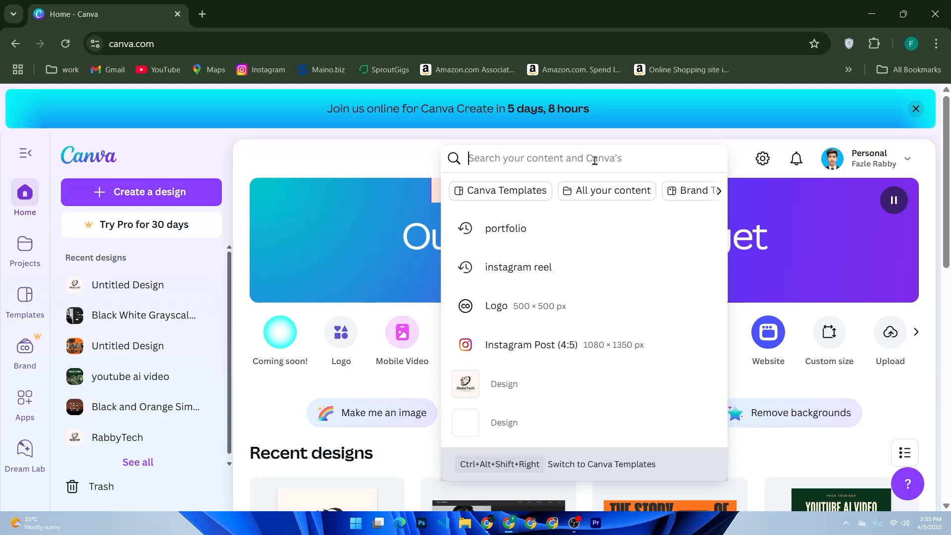
# - Search templates for 'newsletter' and customize the Green Minimalist Company Newsletter template
pyautogui.write('a clea')
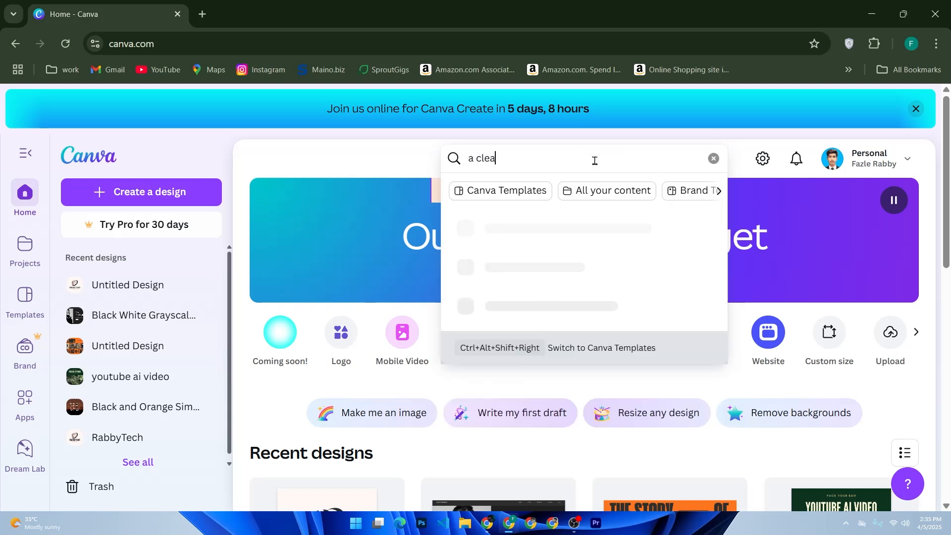
pyautogui.write('n and ')
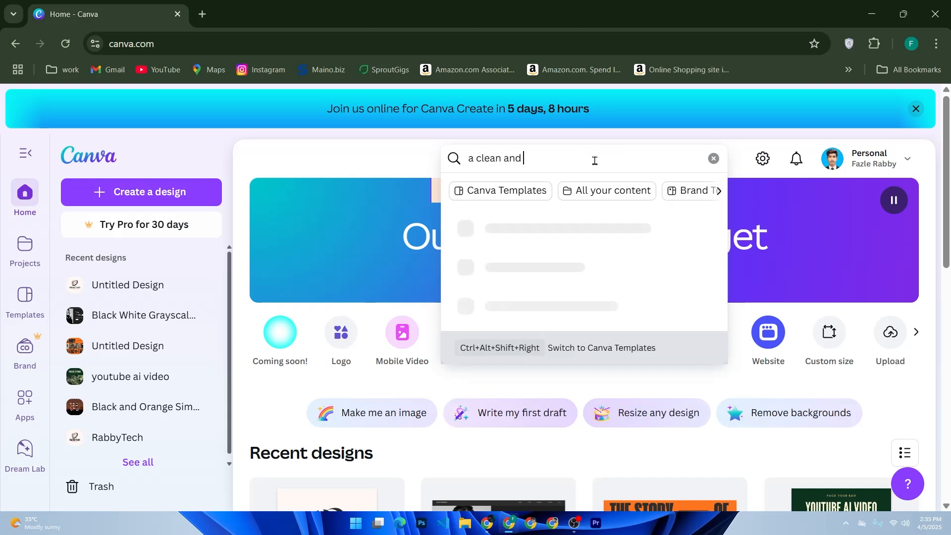
pyautogui.write('mordern de')
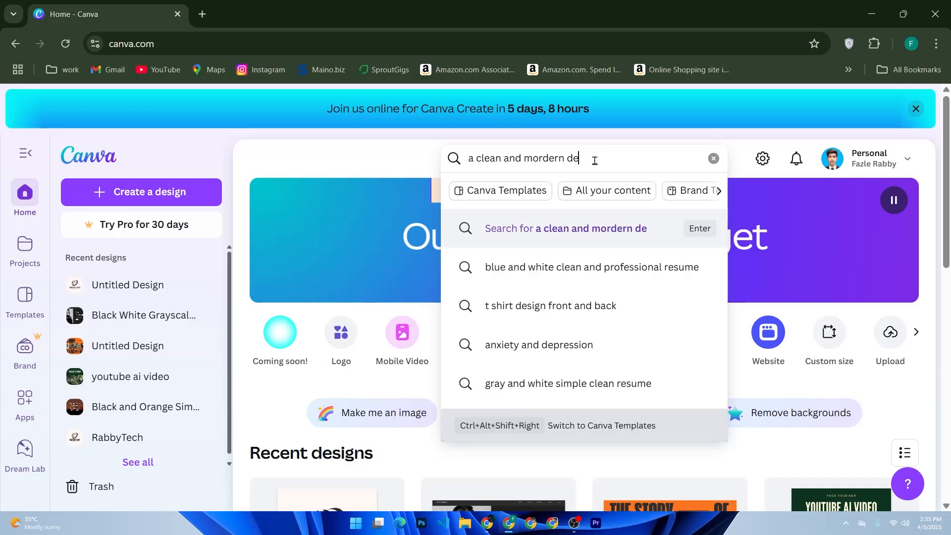
pyautogui.press('BackSpace')
pyautogui.press('BackSpace')
pyautogui.press('BackSpace')
pyautogui.press('BackSpace')
pyautogui.press('BackSpace')
pyautogui.press('BackSpace')
pyautogui.press('BackSpace')
pyautogui.press('BackSpace')
pyautogui.press('BackSpace')
pyautogui.press('BackSpace')
pyautogui.press('BackSpace')
pyautogui.press('BackSpace')
pyautogui.press('BackSpace')
pyautogui.press('BackSpace')
pyautogui.press('BackSpace')
pyautogui.press('BackSpace')
pyautogui.press('BackSpace')
pyautogui.press('BackSpace')
pyautogui.press('BackSpace')
pyautogui.press('BackSpace')
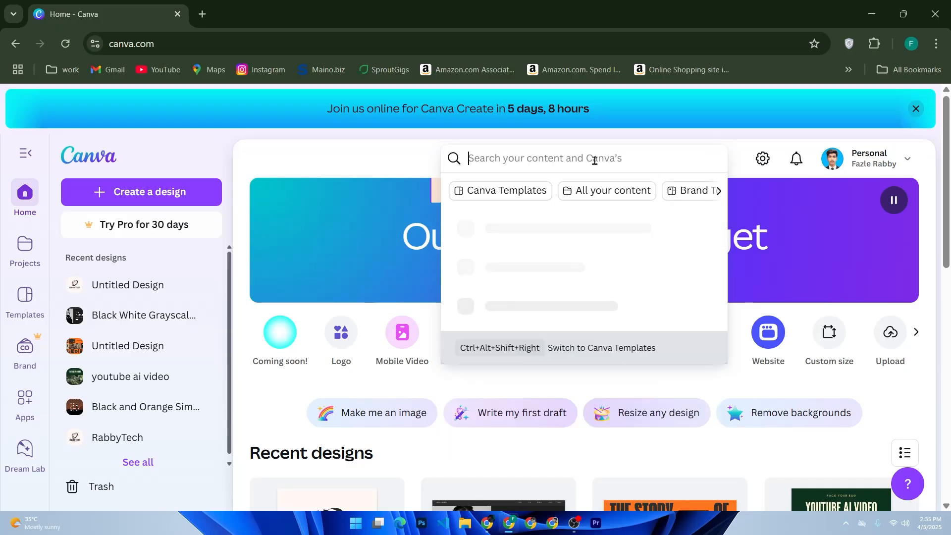
pyautogui.write('ne')
pyautogui.write('wsla')
pyautogui.write('tter')
pyautogui.press('Return')
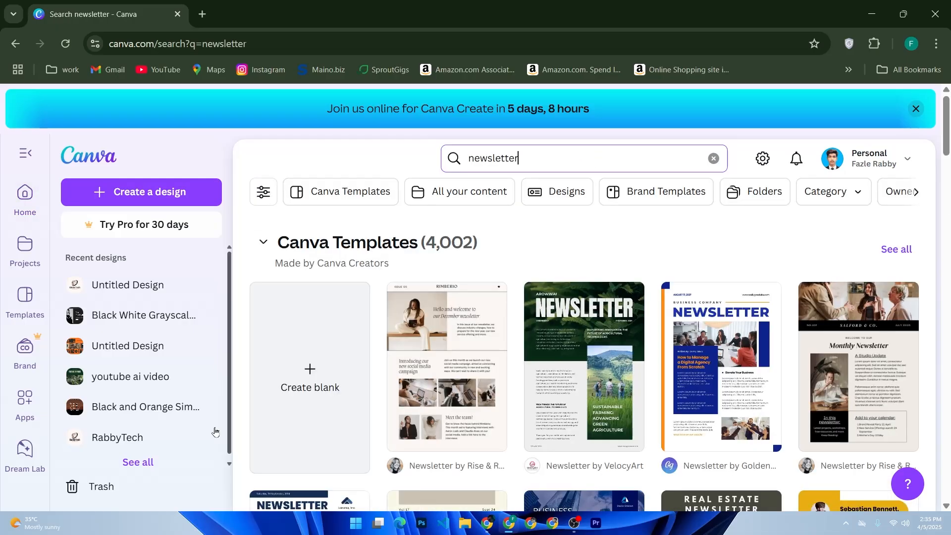
pyautogui.click(585, 371)
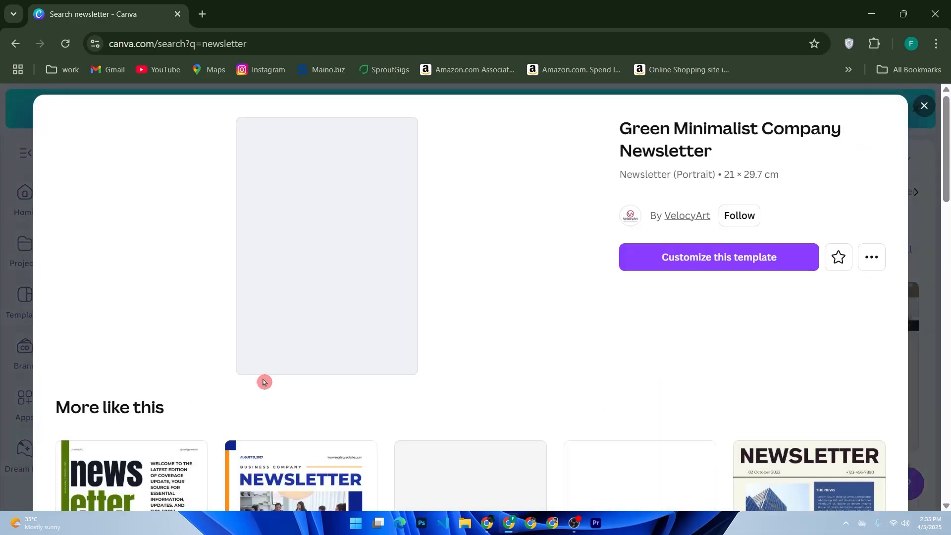
pyautogui.click(664, 259)
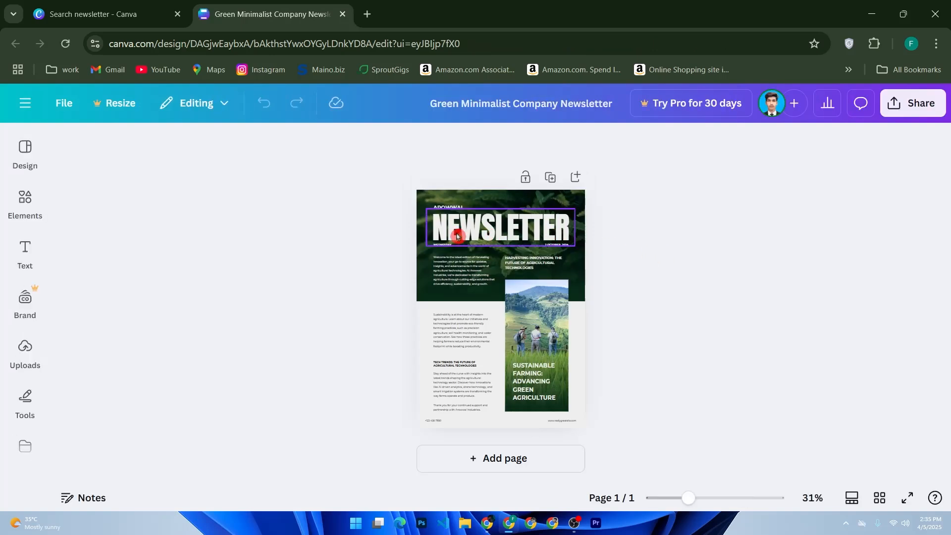
# - Edit the NEWSLETTER heading text box, zoom in and highlight the whole word
pyautogui.click(490, 231)
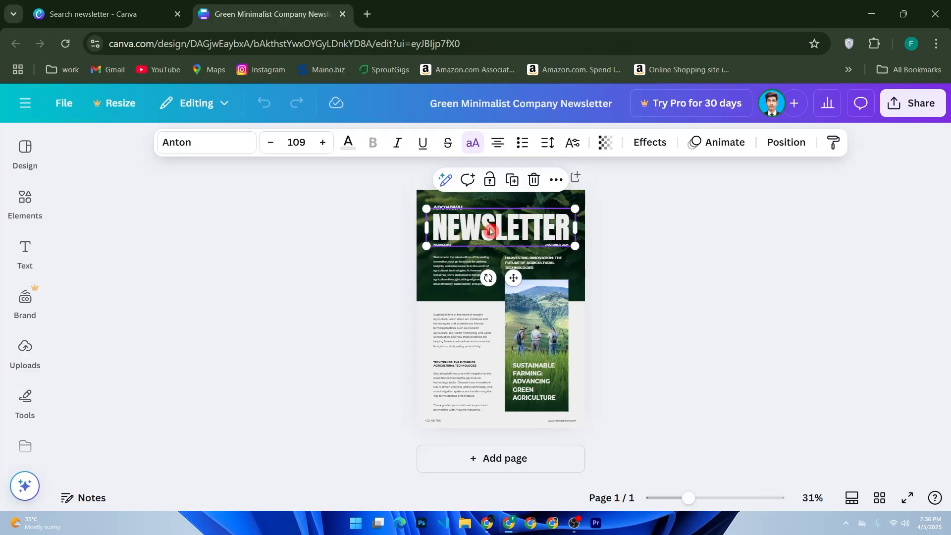
pyautogui.click(480, 224)
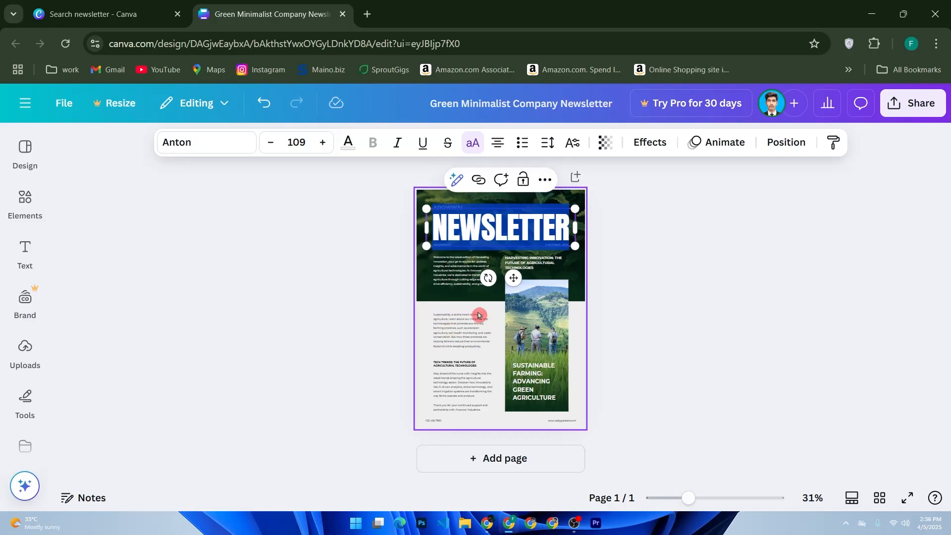
pyautogui.keyDown('ctrl'); pyautogui.scroll(5, 548, 331); pyautogui.keyUp('ctrl')
pyautogui.scroll(3, 465, 297)
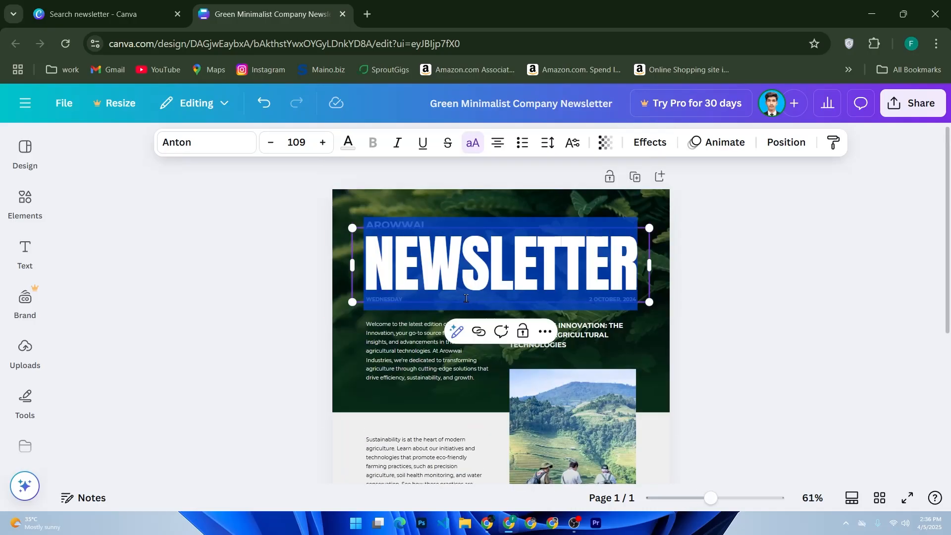
pyautogui.click(479, 333)
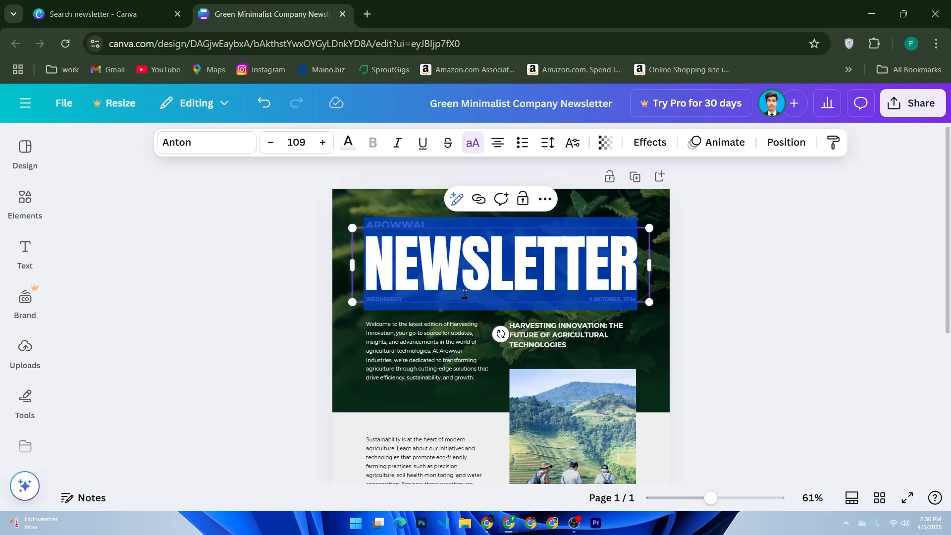
pyautogui.scroll(-2, 561, 256)
pyautogui.scroll(2, 545, 255)
pyautogui.moveTo(363, 258); pyautogui.dragTo(686, 263)
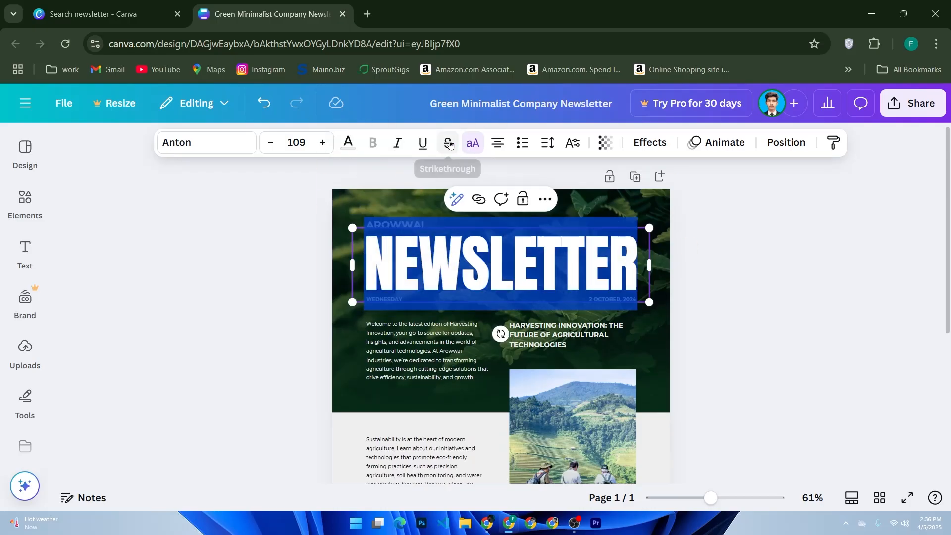
pyautogui.click(207, 147)
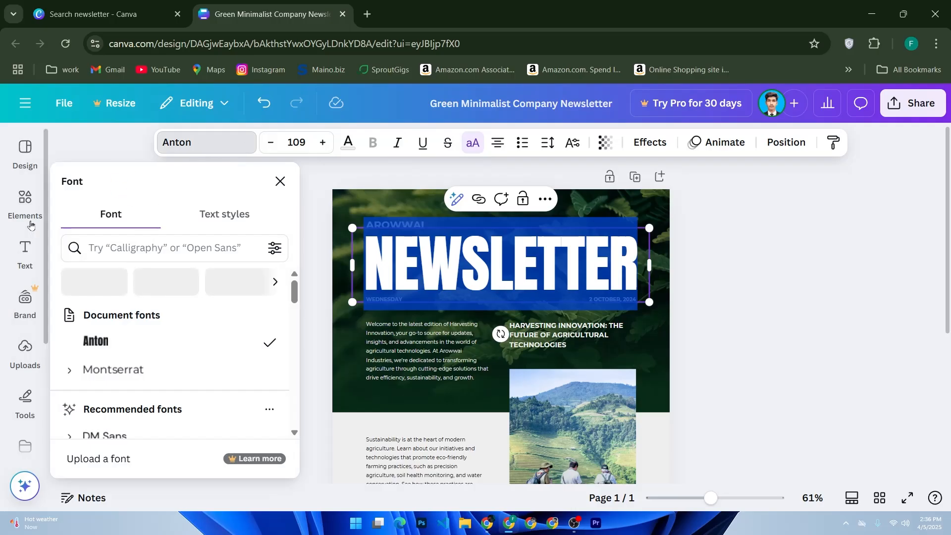
# - Set NEWSLETTER to Horizon at 36.7, fitted on one line beneath AROWWAI
pyautogui.scroll(-5, 144, 319)
pyautogui.click(167, 291)
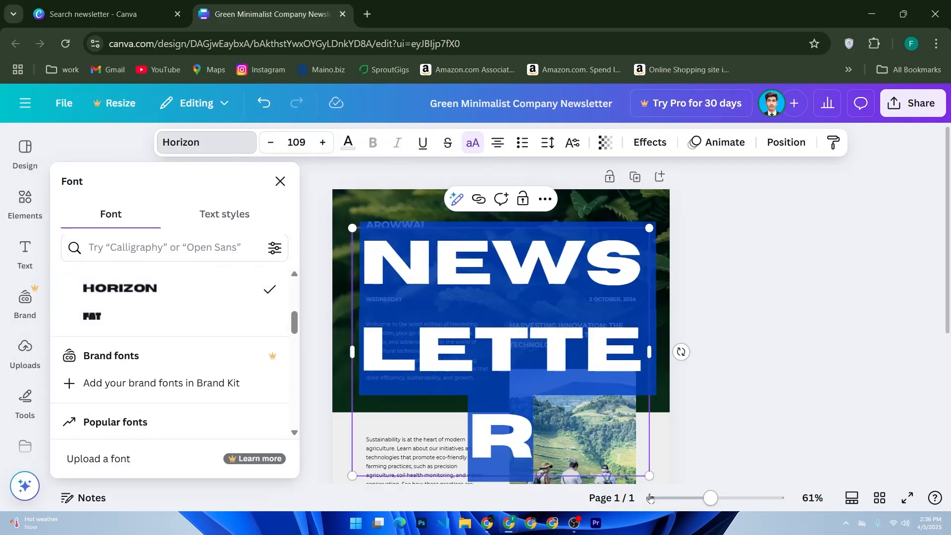
pyautogui.moveTo(650, 476); pyautogui.dragTo(613, 450)
pyautogui.moveTo(485, 326); pyautogui.dragTo(456, 308)
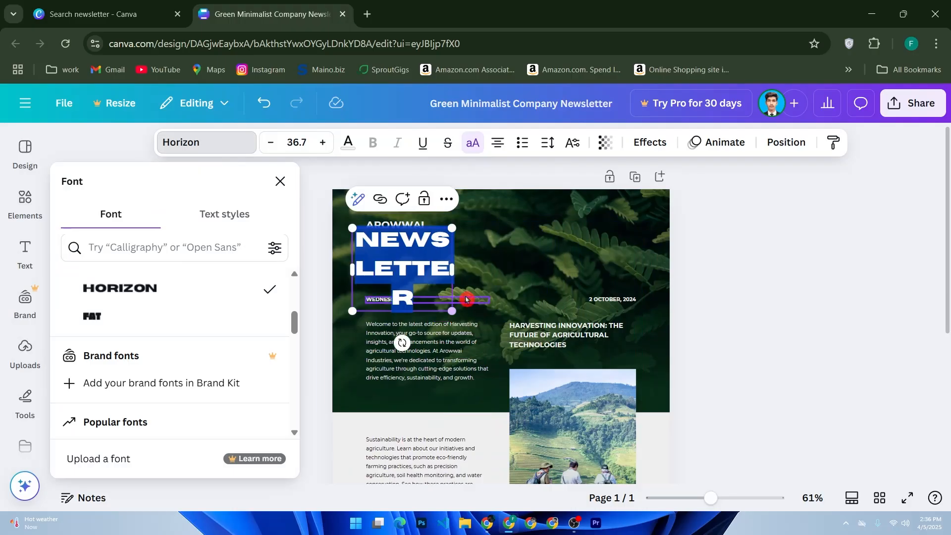
pyautogui.moveTo(455, 270); pyautogui.dragTo(624, 274)
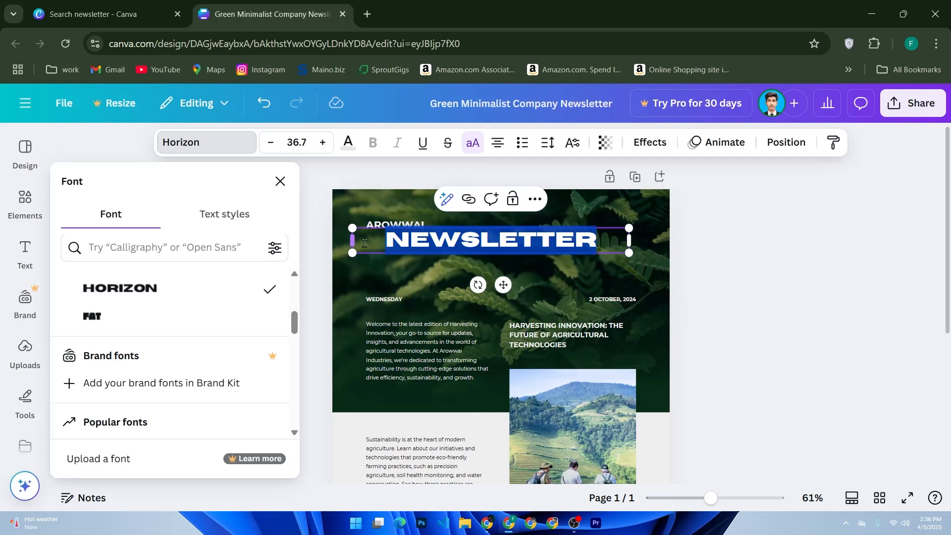
pyautogui.moveTo(503, 285); pyautogui.dragTo(513, 305)
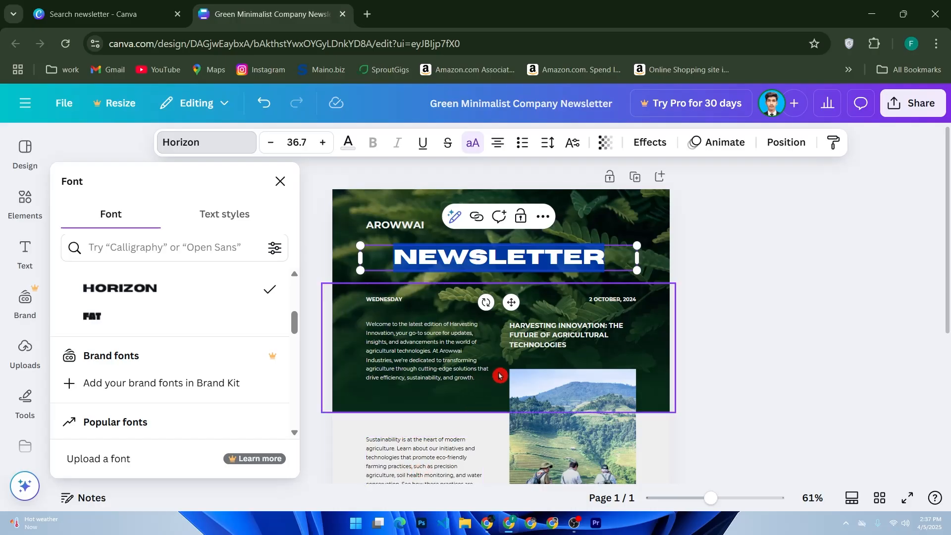
pyautogui.click(280, 181)
pyautogui.click(25, 253)
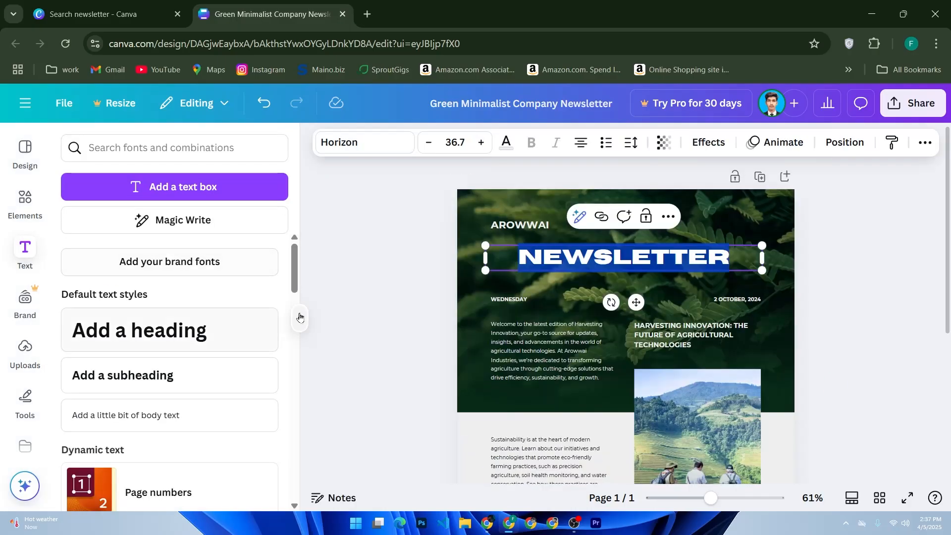
# - Add a 'TYPE YOUR TEXT HERE' subtitle text box under the NEWSLETTER heading
pyautogui.click(203, 196)
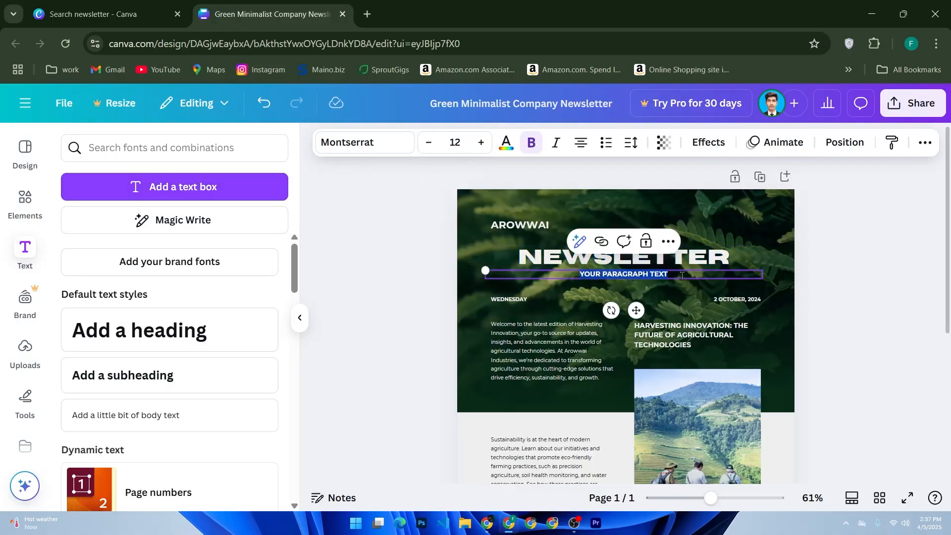
pyautogui.write('TYPE YOUR TE')
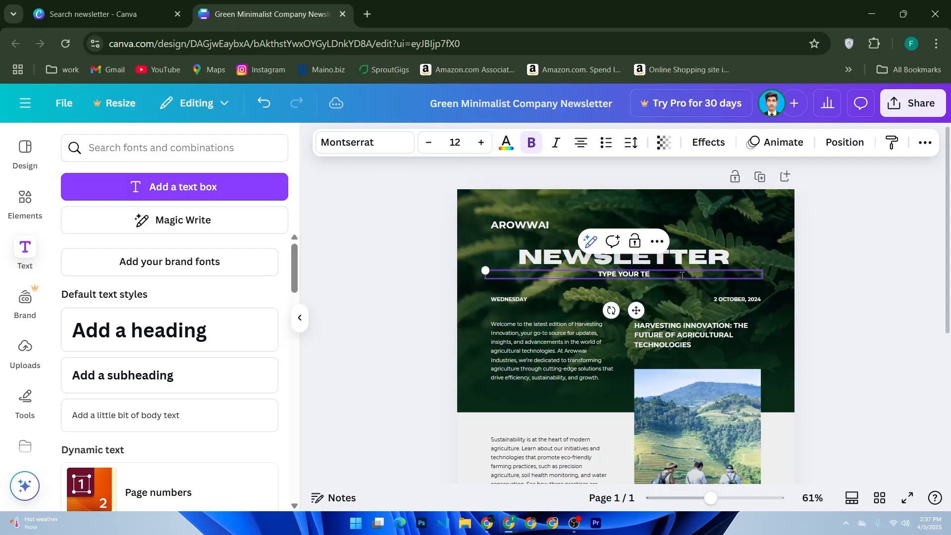
pyautogui.write('XT HERE')
pyautogui.click(665, 307)
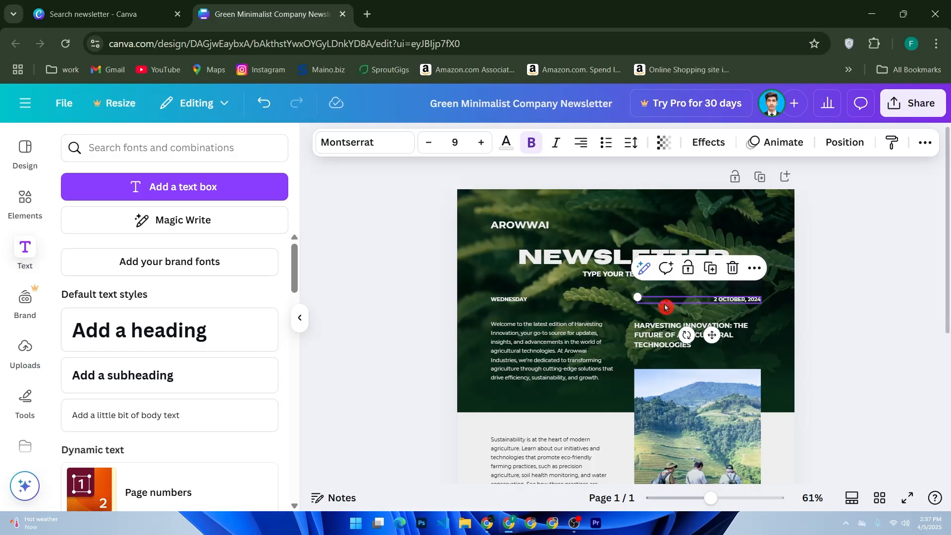
pyautogui.click(21, 208)
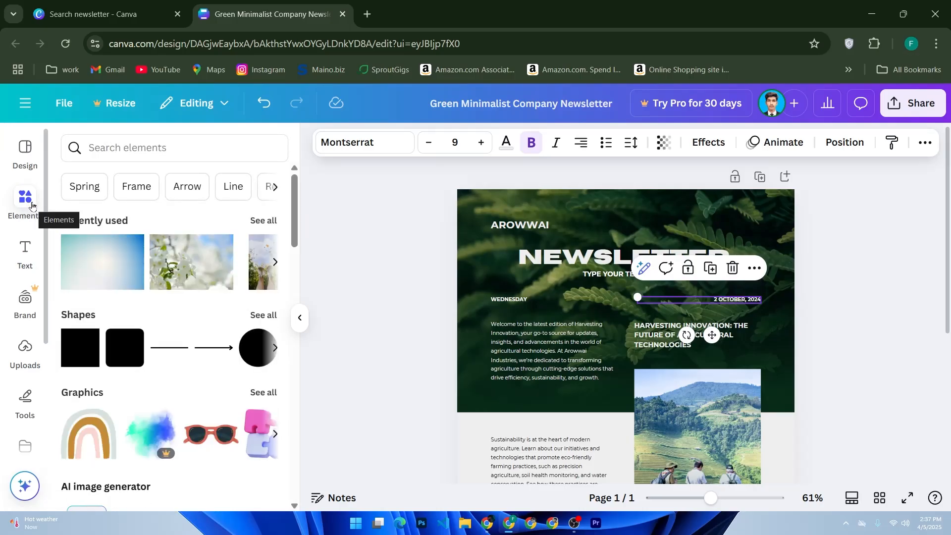
# - Search Elements for 'icons' and page the Graphics results until the phone icon shows
pyautogui.click(86, 147)
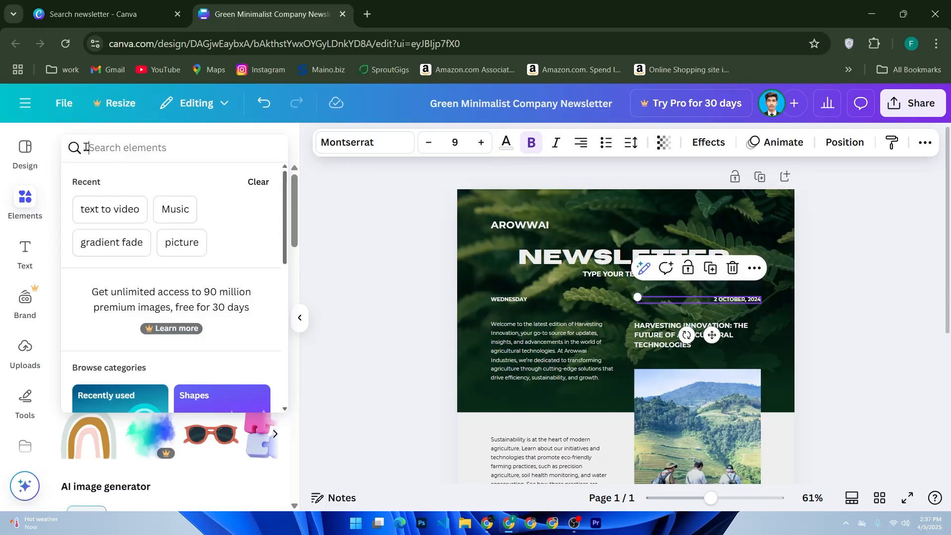
pyautogui.write('icons')
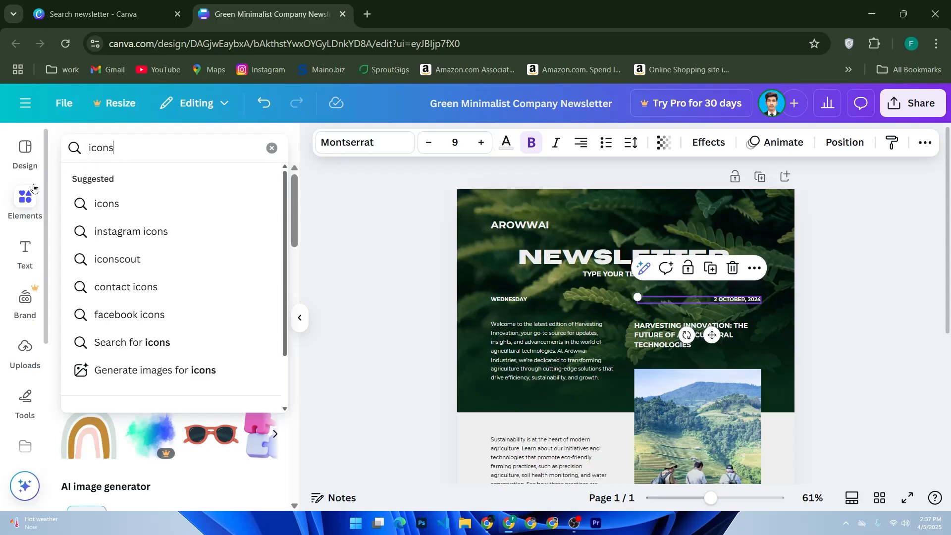
pyautogui.click(123, 203)
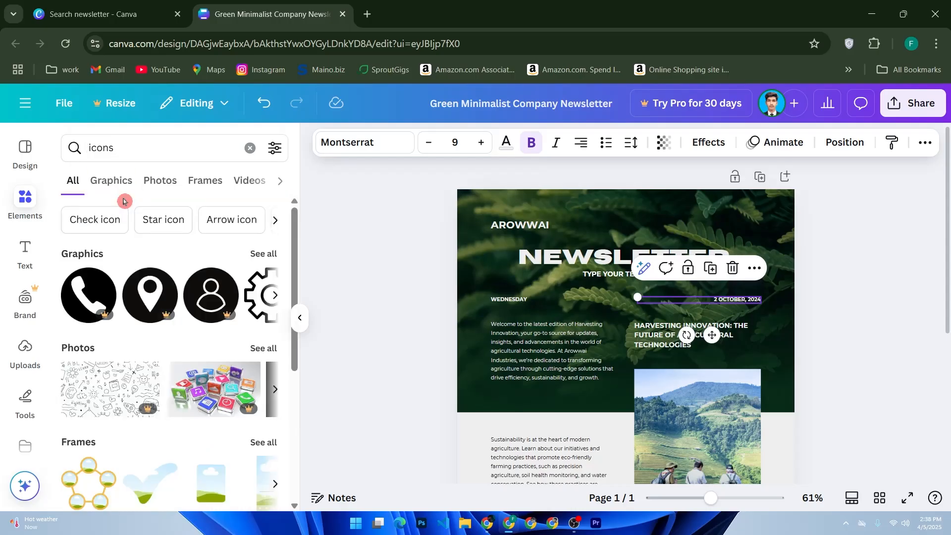
pyautogui.scroll(-5, 175, 266)
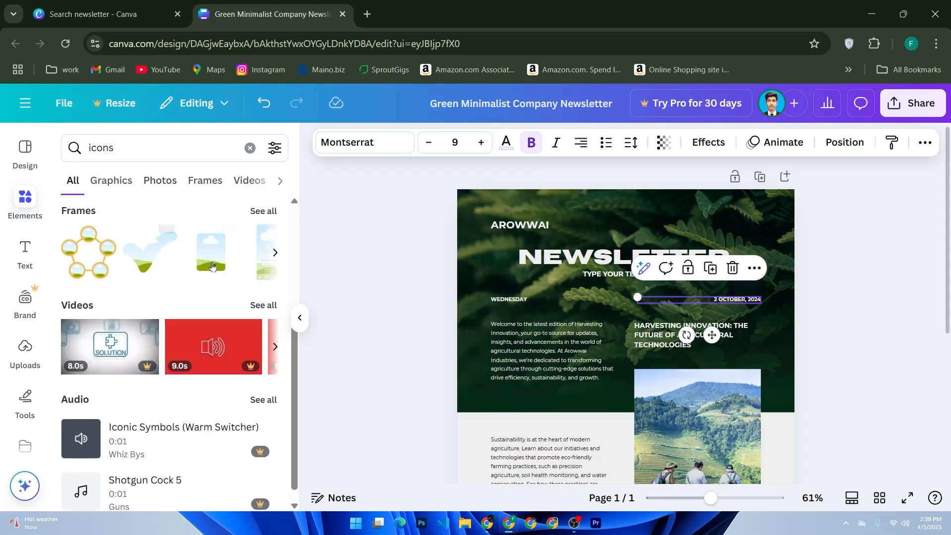
pyautogui.scroll(-1, 149, 270)
pyautogui.scroll(5, 149, 329)
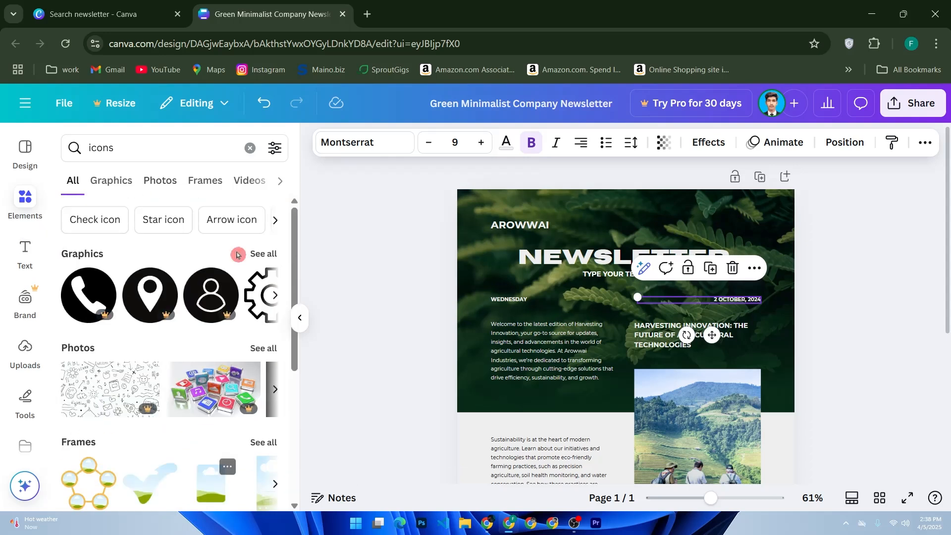
pyautogui.click(276, 296)
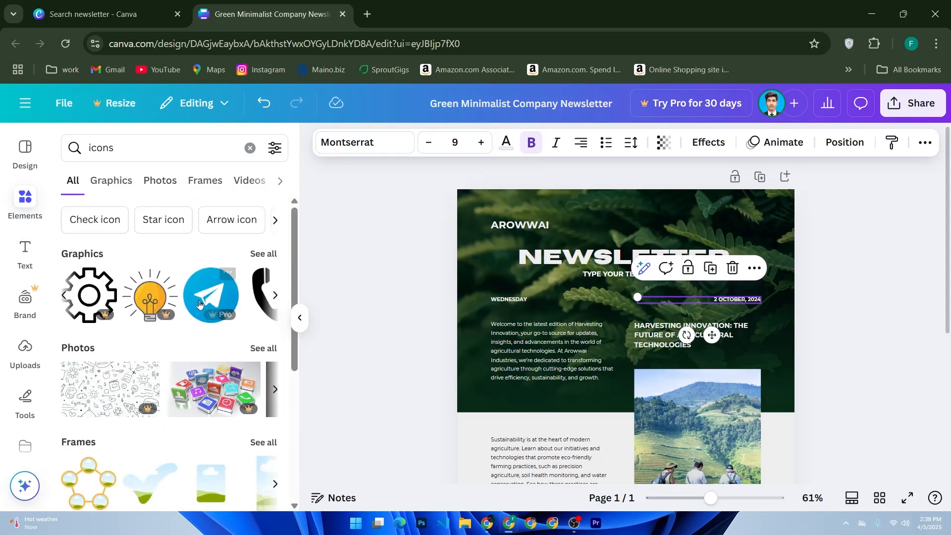
pyautogui.click(276, 295)
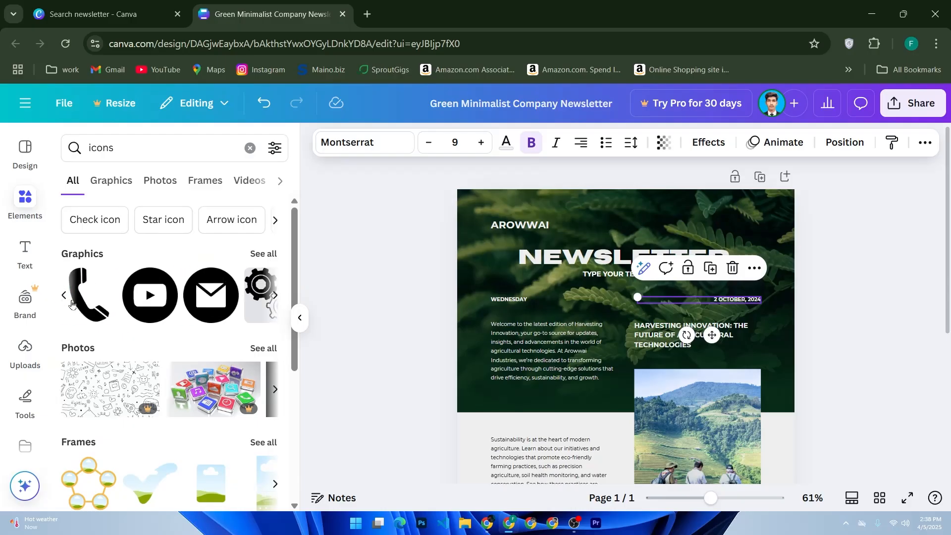
# - Place a small black phone icon beside the phone number in the footer
pyautogui.moveTo(97, 307); pyautogui.dragTo(528, 280)
pyautogui.moveTo(617, 239); pyautogui.dragTo(518, 379)
pyautogui.scroll(-4, 523, 393)
pyautogui.scroll(2, 530, 382)
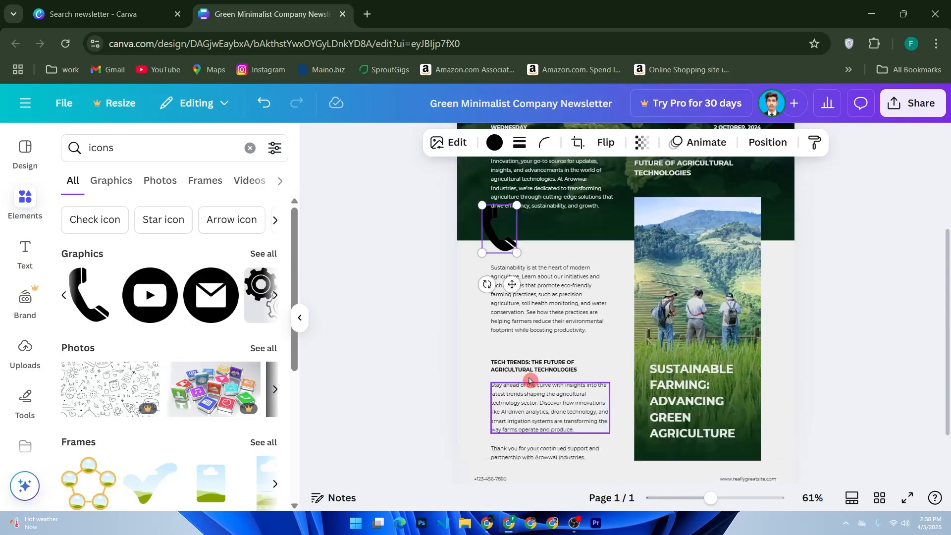
pyautogui.moveTo(514, 302); pyautogui.dragTo(626, 430)
pyautogui.scroll(-3, 635, 422)
pyautogui.moveTo(632, 318); pyautogui.dragTo(466, 413)
pyautogui.click(440, 444)
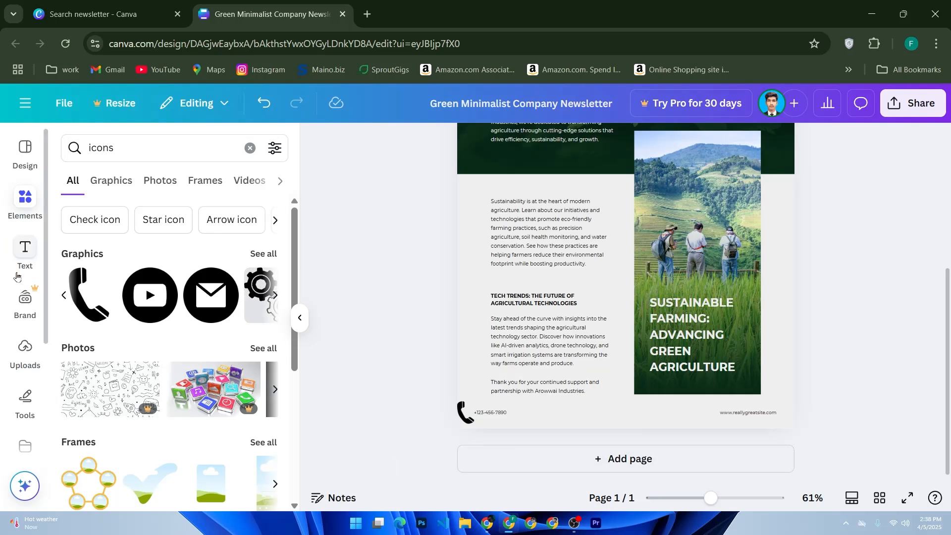
# - Show the three uploaded images, including the biryani food photos
pyautogui.click(25, 349)
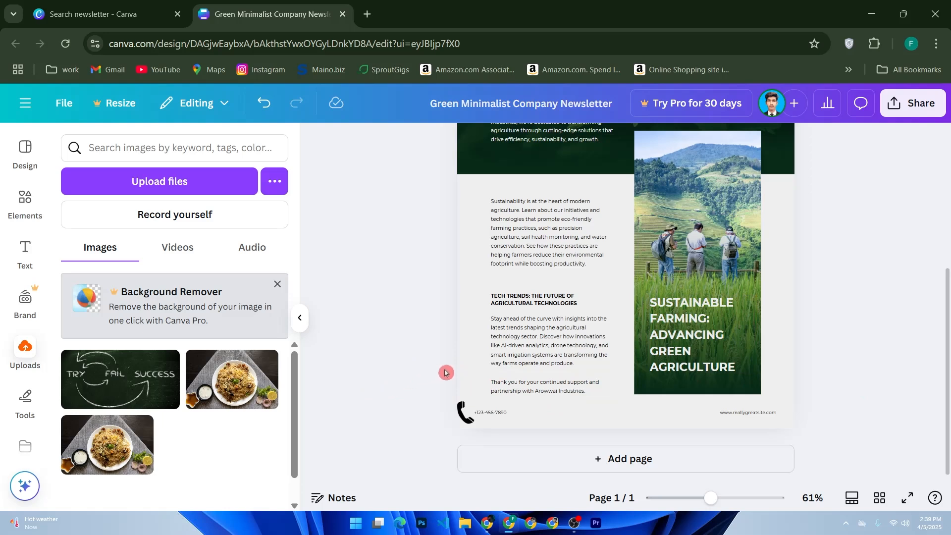
pyautogui.scroll(5, 555, 364)
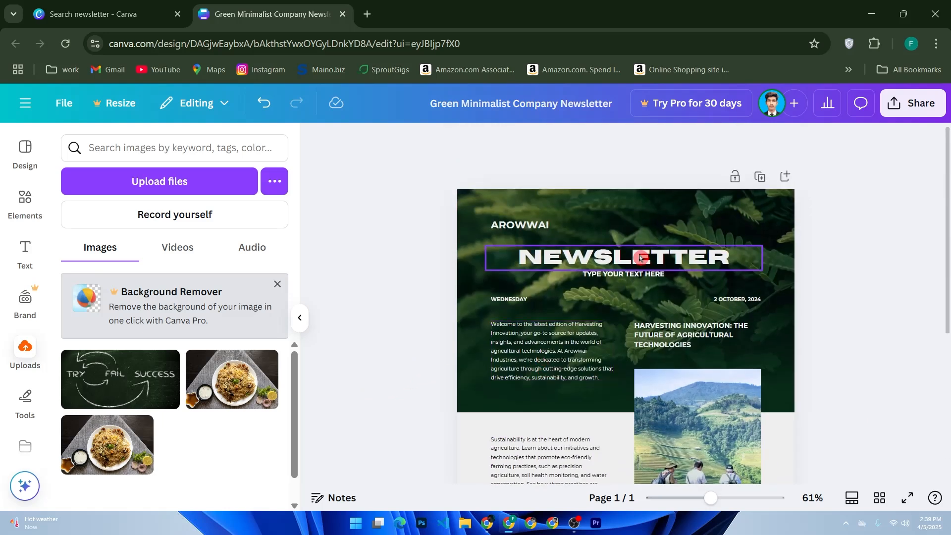
pyautogui.click(640, 258)
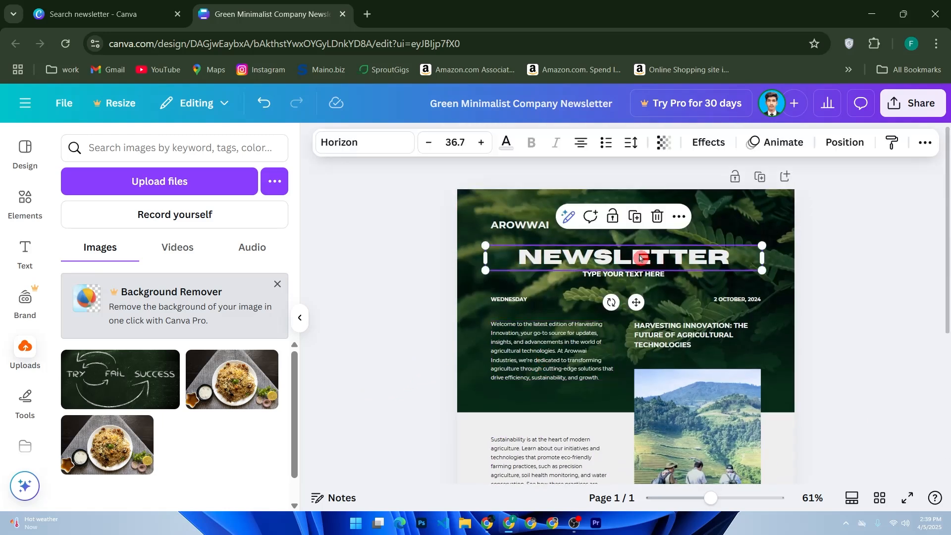
pyautogui.click(589, 151)
pyautogui.click(588, 151)
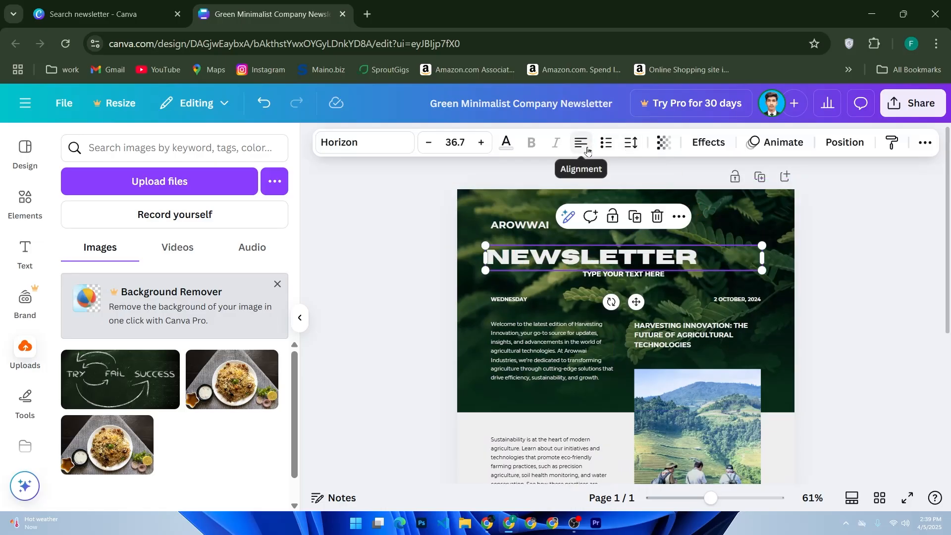
pyautogui.click(588, 150)
pyautogui.click(587, 149)
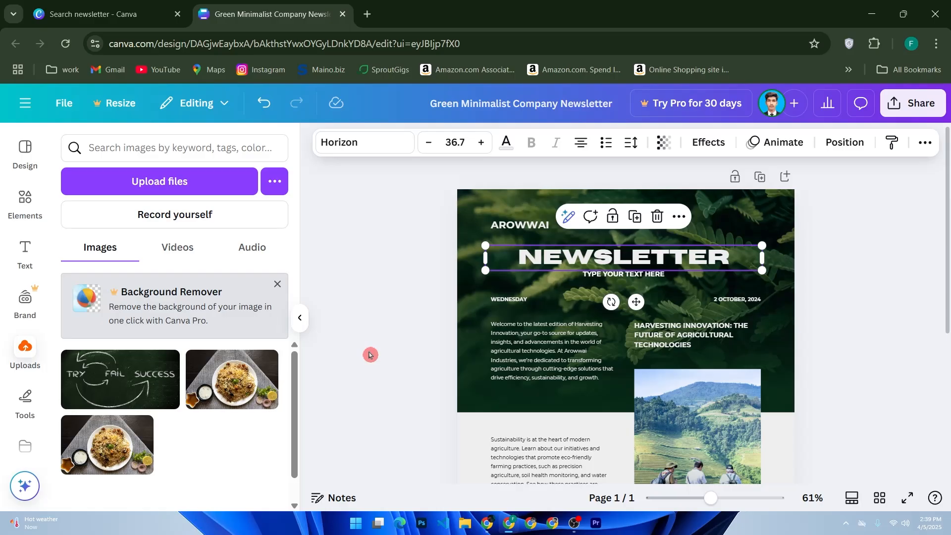
pyautogui.scroll(-5, 401, 344)
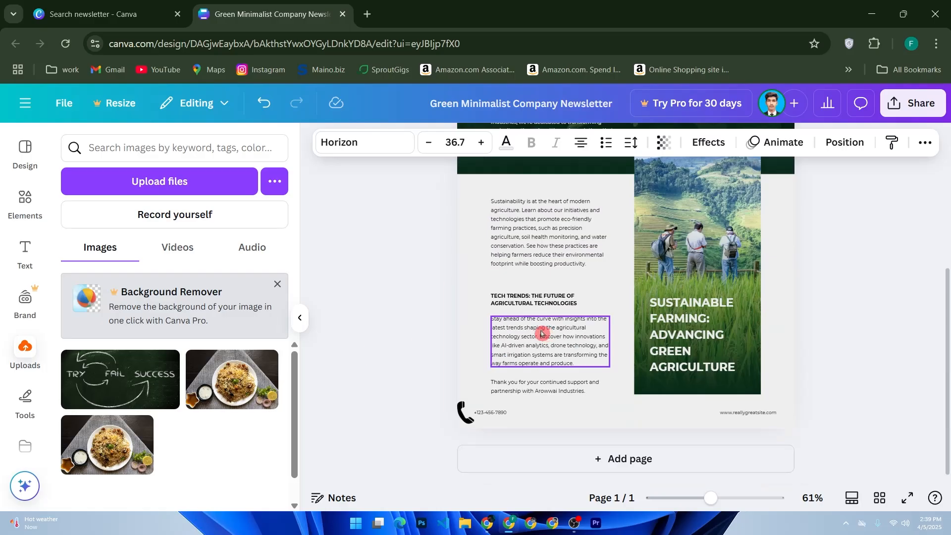
pyautogui.click(612, 460)
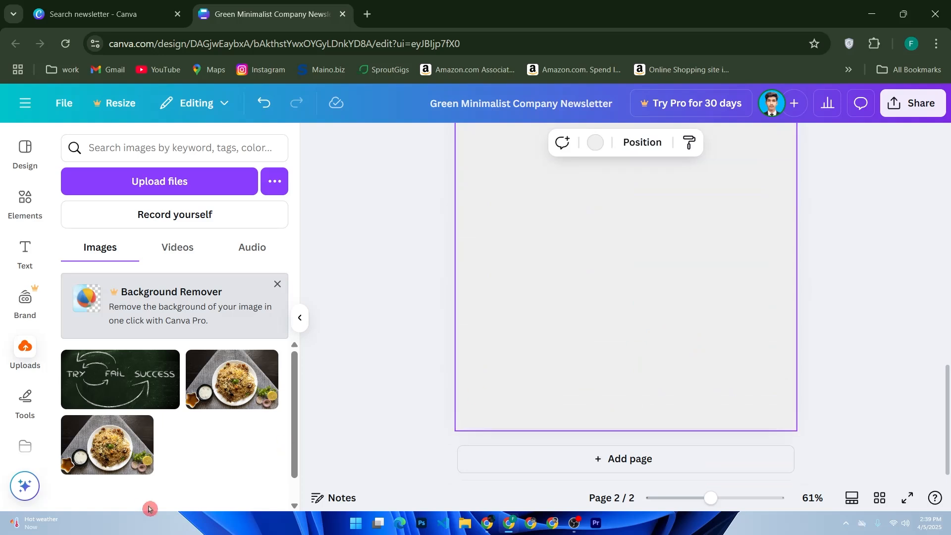
# - Place the biryani photo on page 2, stretched taller and shifted up and right
pyautogui.moveTo(199, 365); pyautogui.dragTo(637, 276)
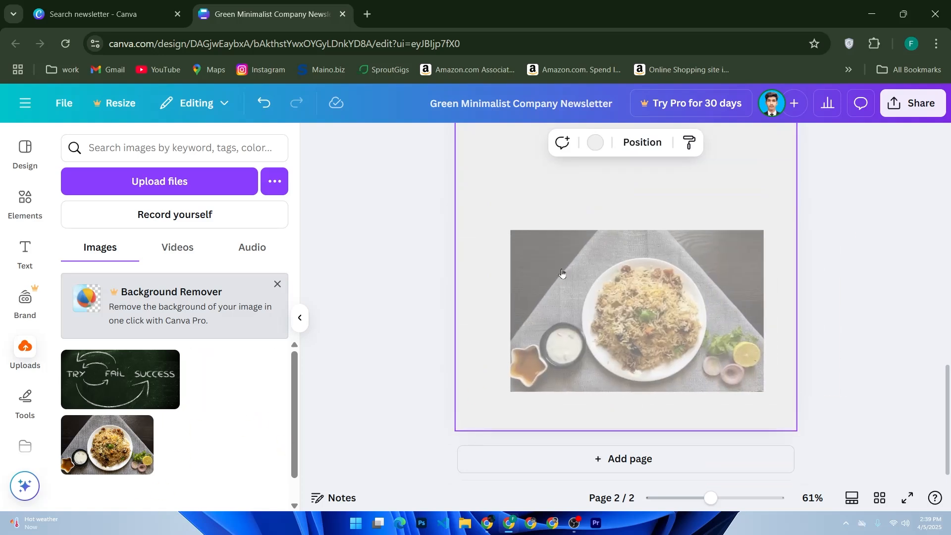
pyautogui.scroll(5, 662, 285)
pyautogui.scroll(-5, 663, 286)
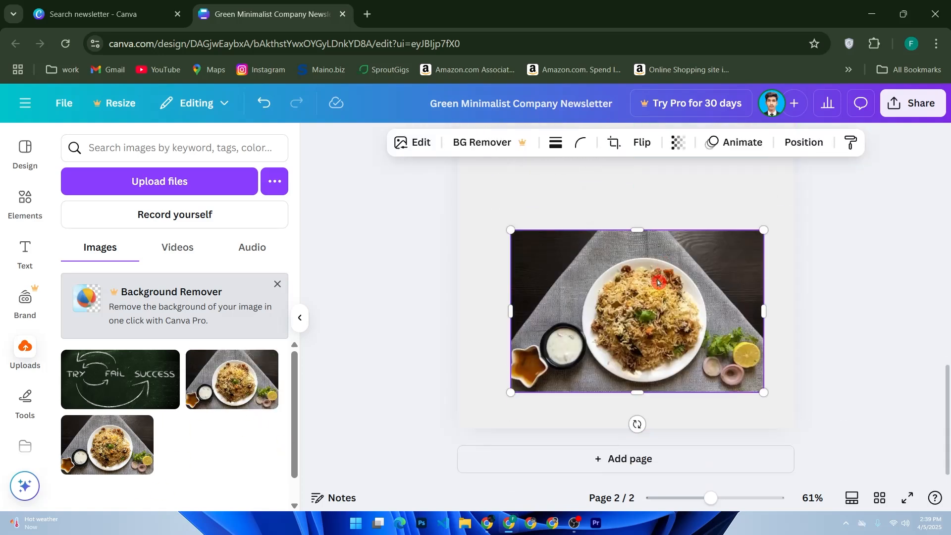
pyautogui.moveTo(639, 230); pyautogui.dragTo(638, 119)
pyautogui.scroll(6, 669, 283)
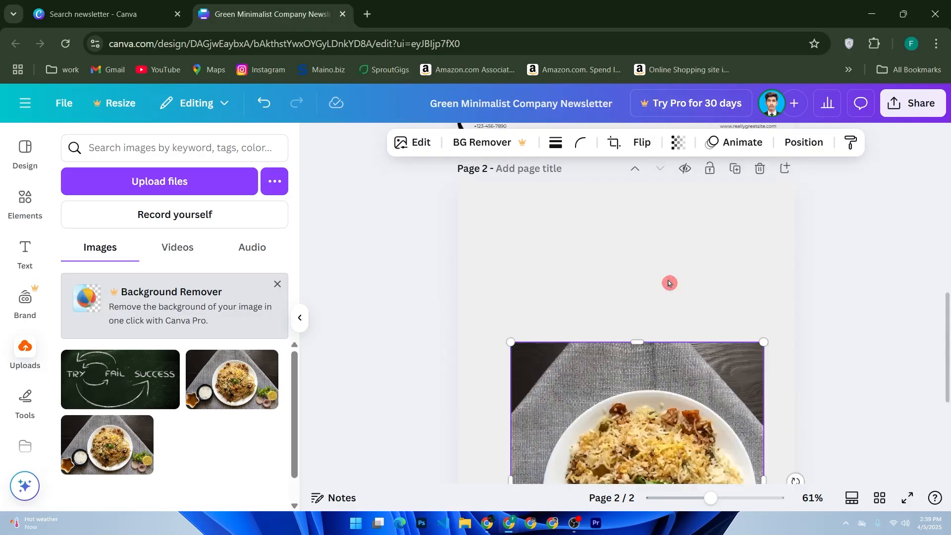
pyautogui.scroll(-4, 670, 285)
pyautogui.moveTo(638, 286); pyautogui.dragTo(669, 249)
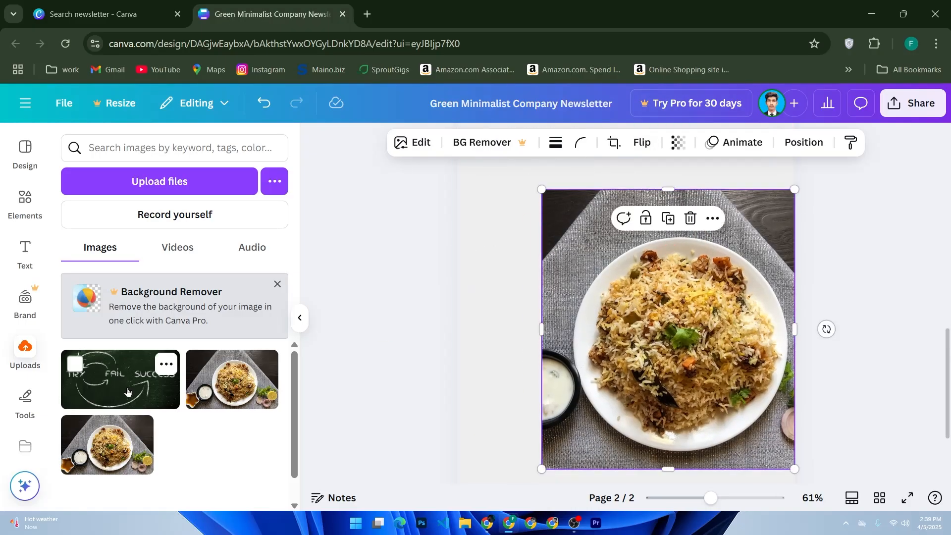
pyautogui.scroll(6, 501, 369)
pyautogui.scroll(-2, 532, 430)
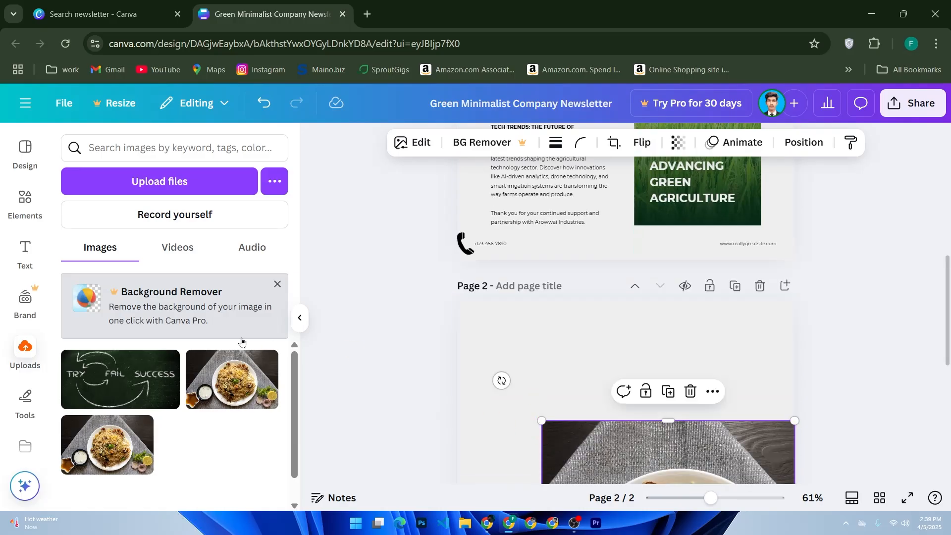
# - Insert a 'YOUR PARAGRAPH TEXT' box above the biryani photo on page 2
pyautogui.click(26, 251)
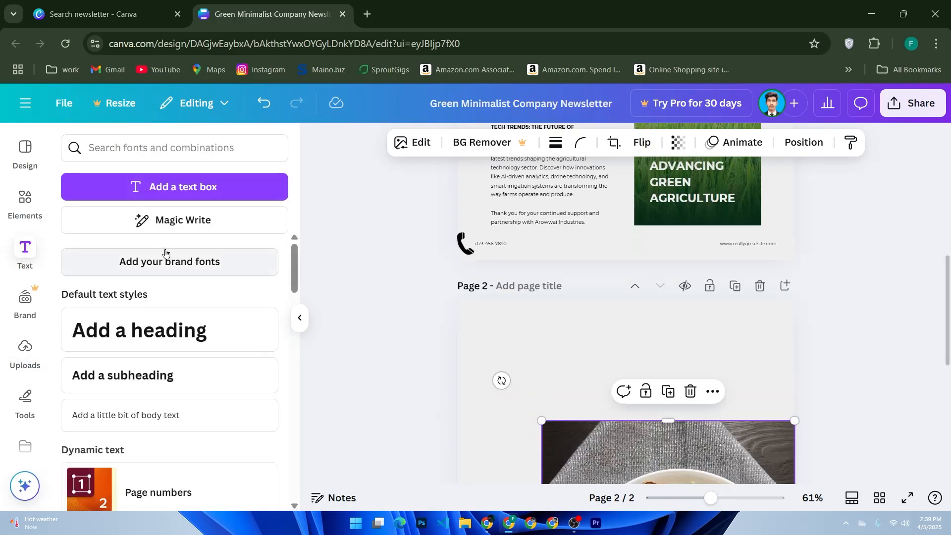
pyautogui.click(164, 188)
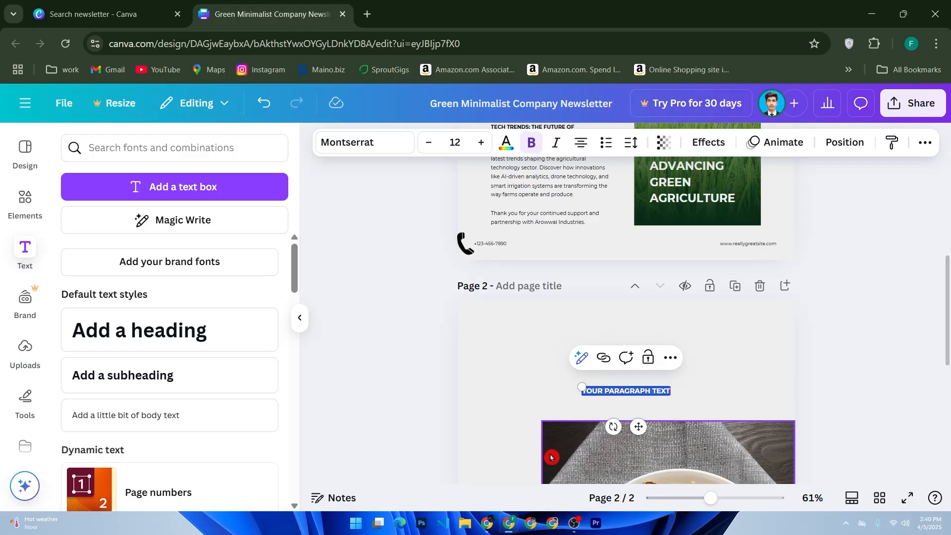
pyautogui.click(905, 237)
pyautogui.scroll(10, 875, 254)
pyautogui.scroll(-6, 875, 254)
pyautogui.scroll(7, 875, 255)
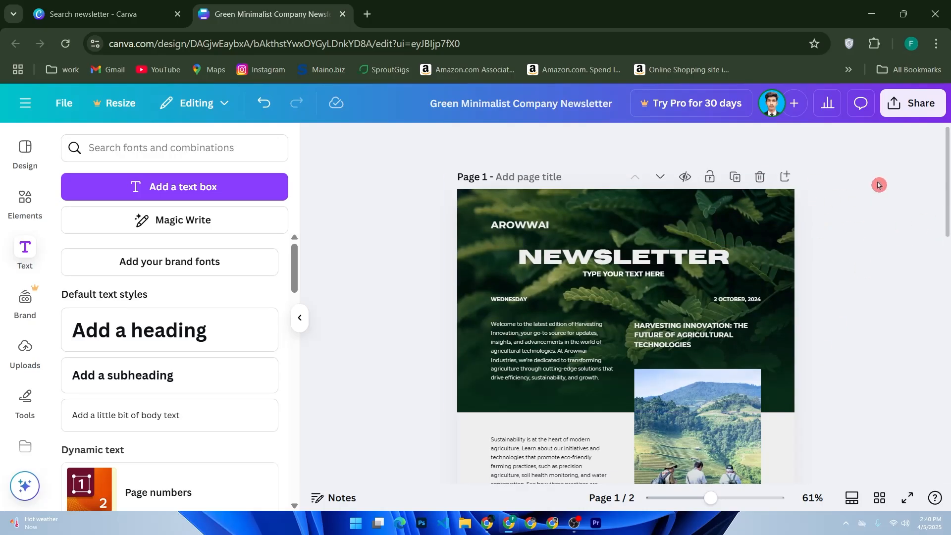
# - Download pages 1–2 as PDF Standard, saving these download settings for next time
pyautogui.click(905, 110)
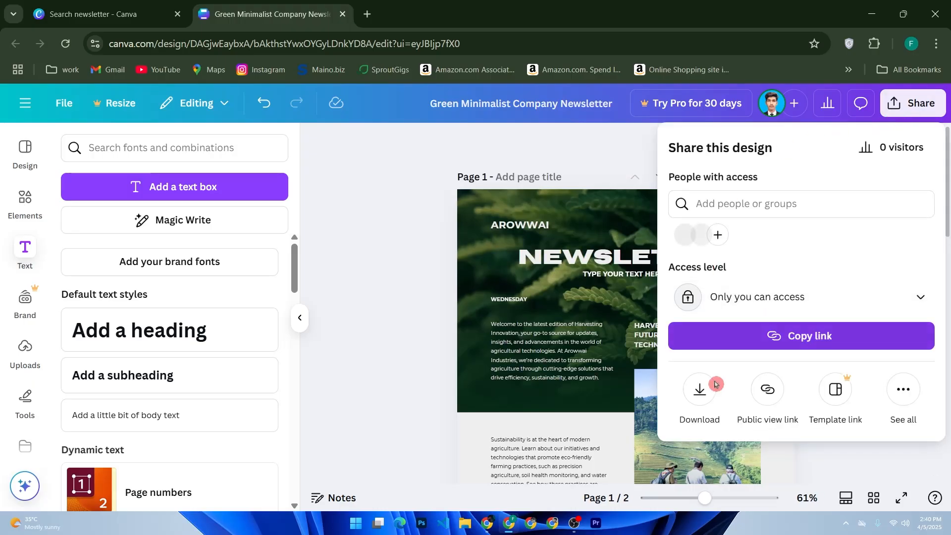
pyautogui.click(699, 392)
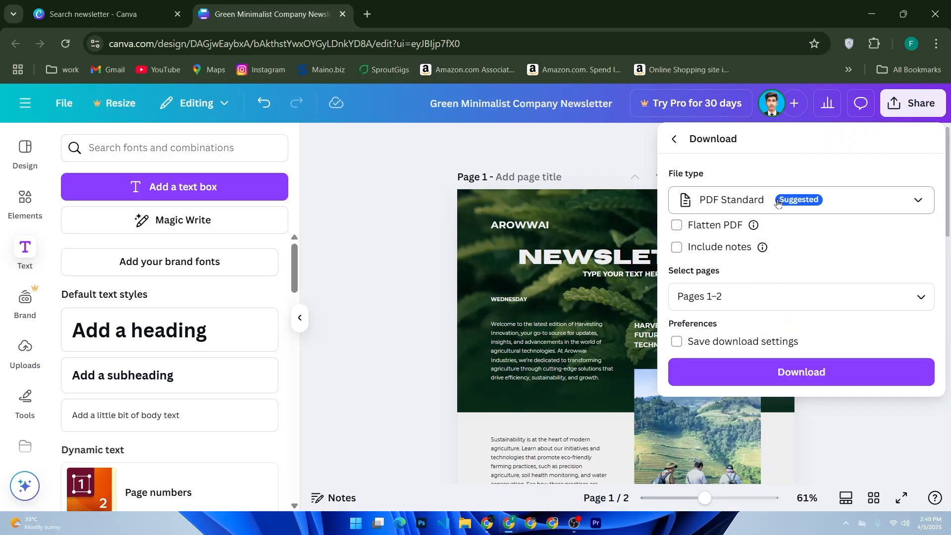
pyautogui.click(835, 201)
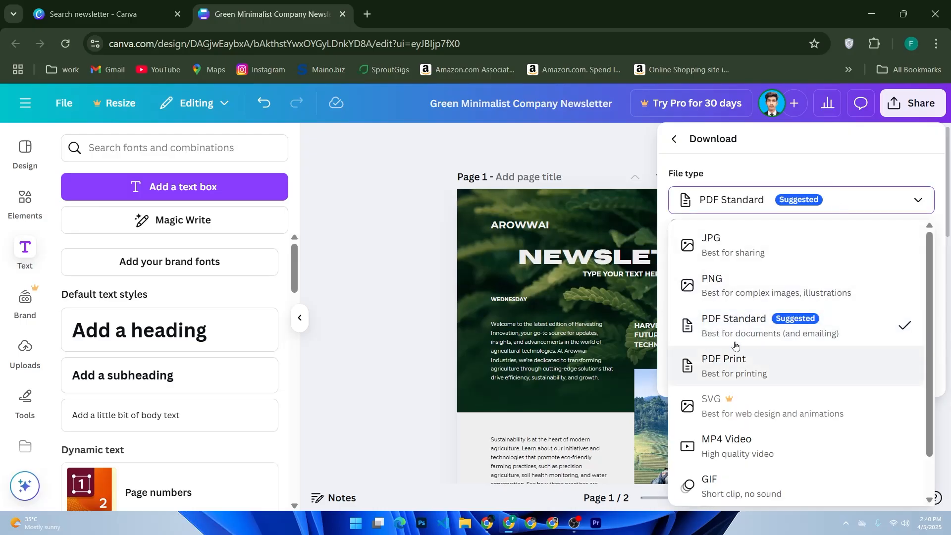
pyautogui.click(754, 218)
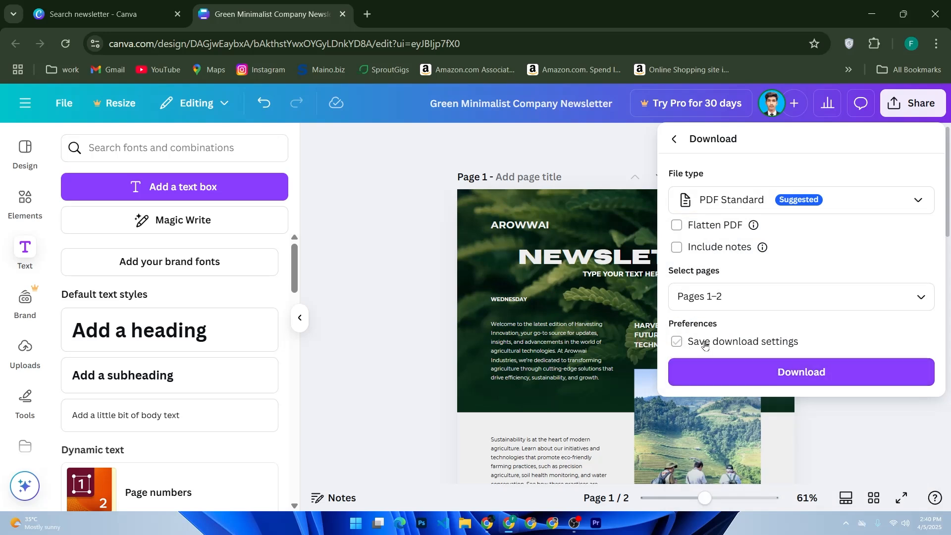
pyautogui.click(676, 342)
pyautogui.click(686, 373)
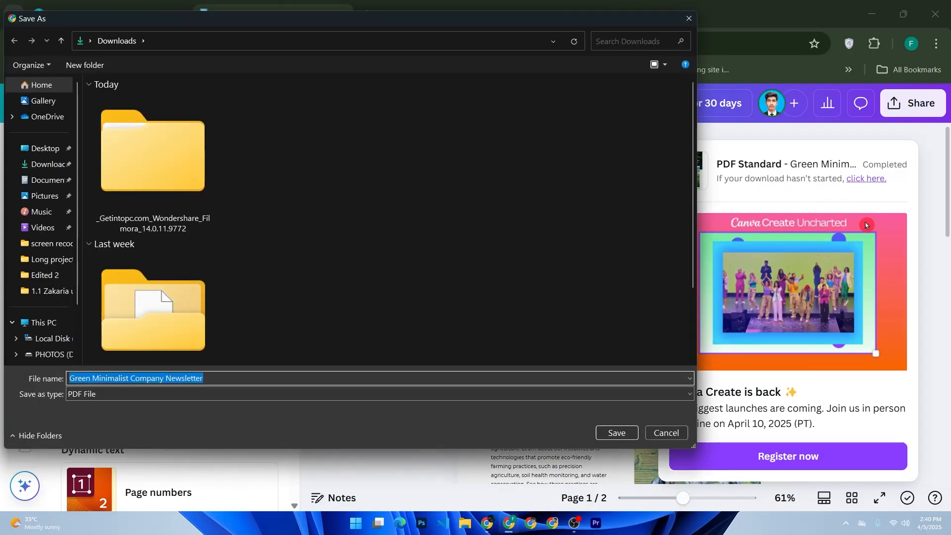
# - Cancel the Save As window and scroll down the newsletter canvas
pyautogui.click(682, 434)
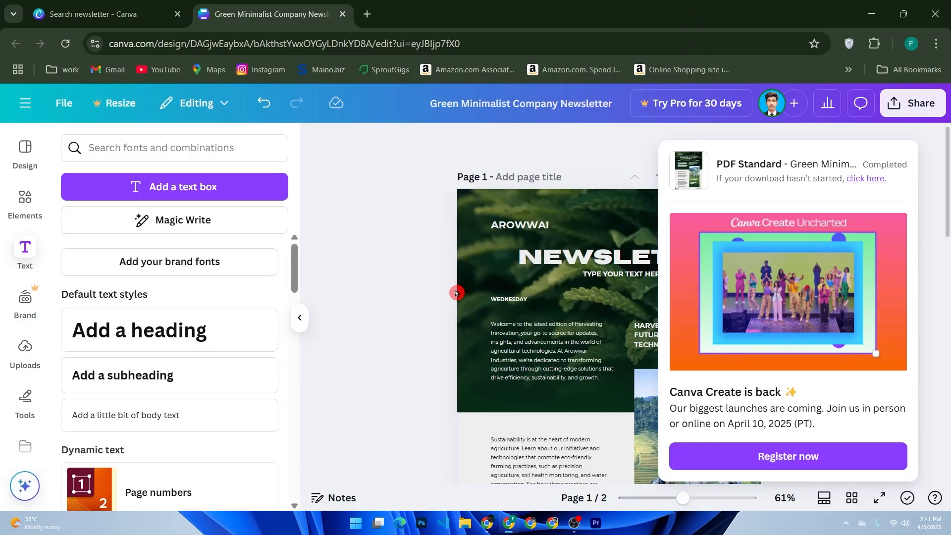
pyautogui.scroll(-2, 455, 293)
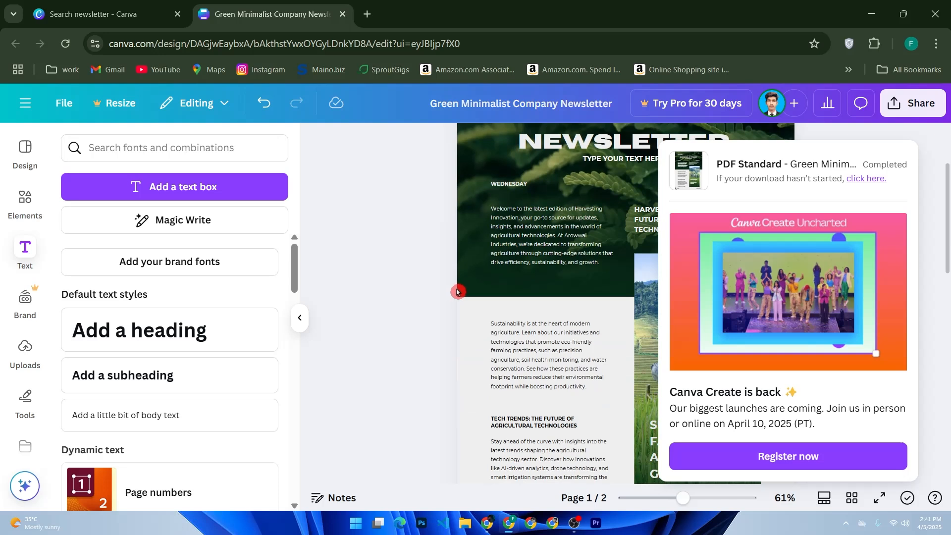
pyautogui.scroll(-2, 456, 292)
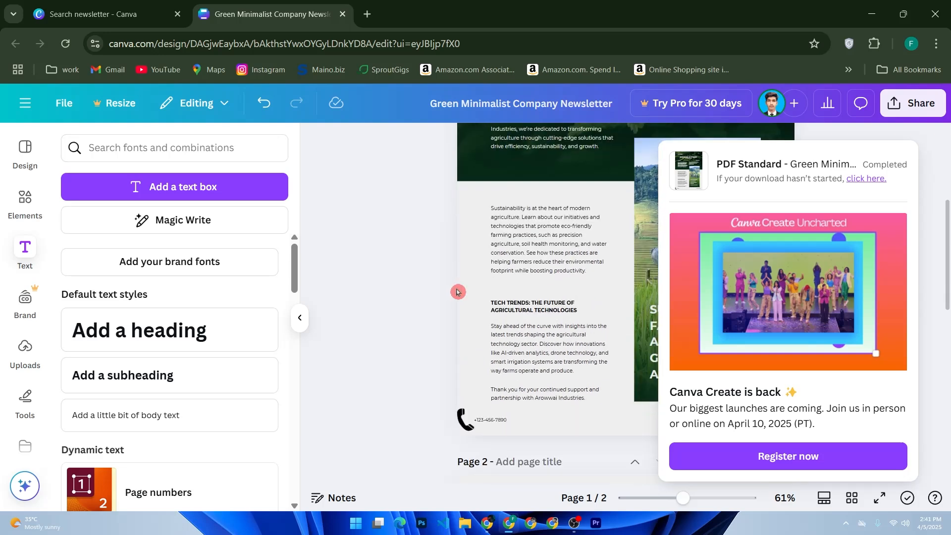